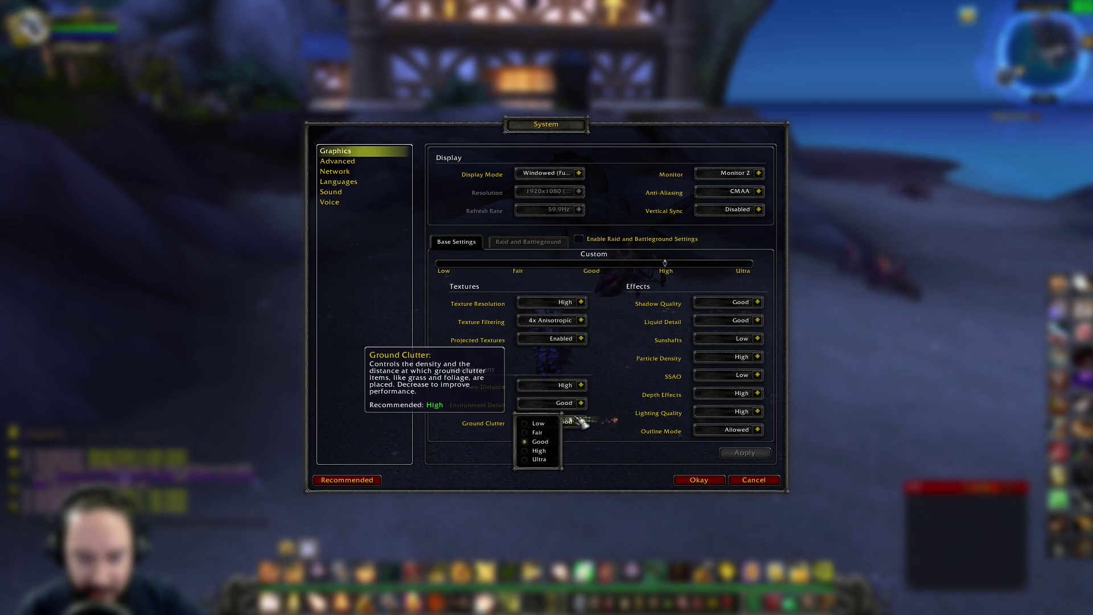
# Keep Ground Clutter density at Good.
pyautogui.click(545, 442)
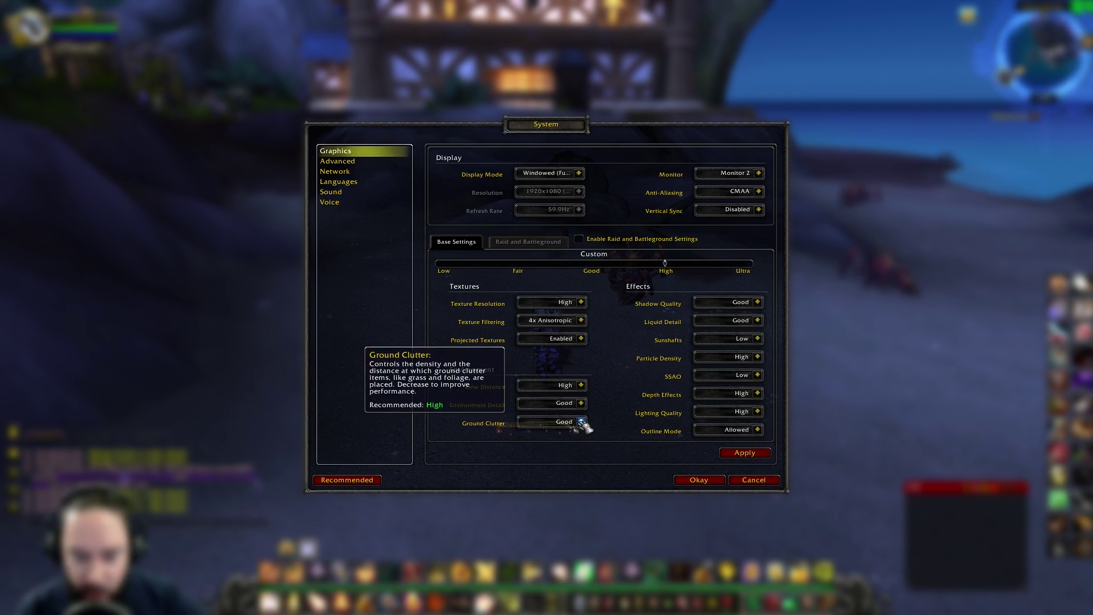
pyautogui.click(583, 422)
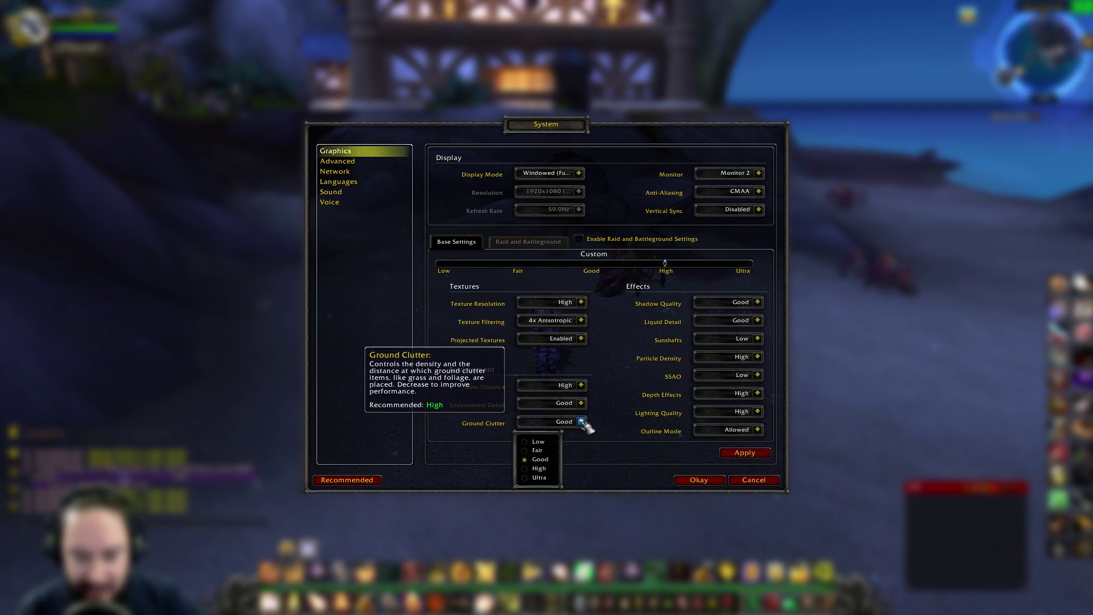
pyautogui.click(548, 460)
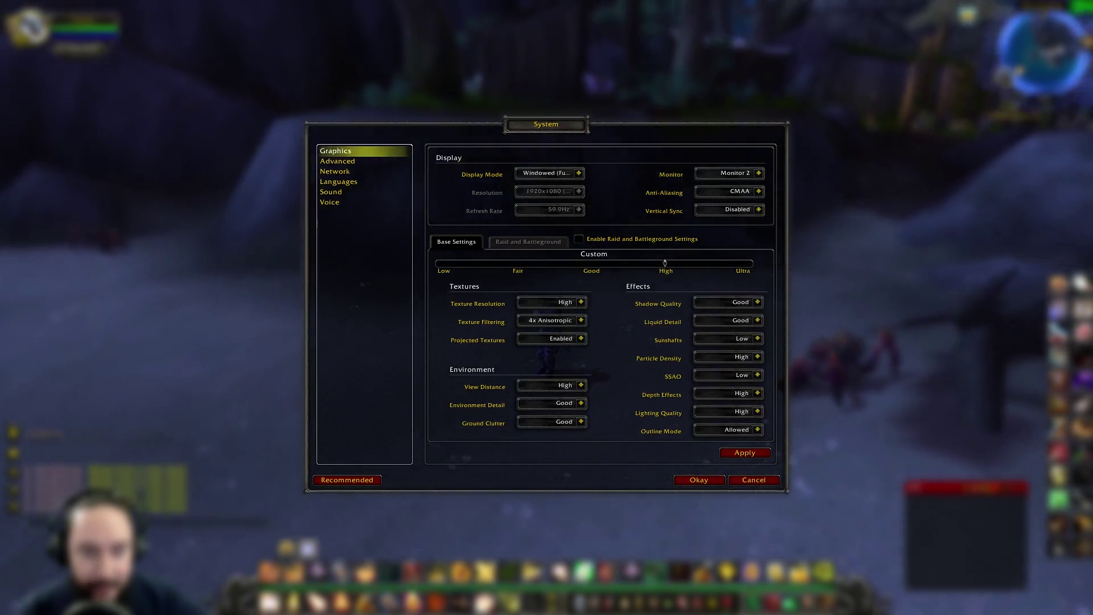
# Keep Display Mode at Windowed (Fullscreen) and bring up the Anti-Aliasing choices.
pyautogui.click(580, 174)
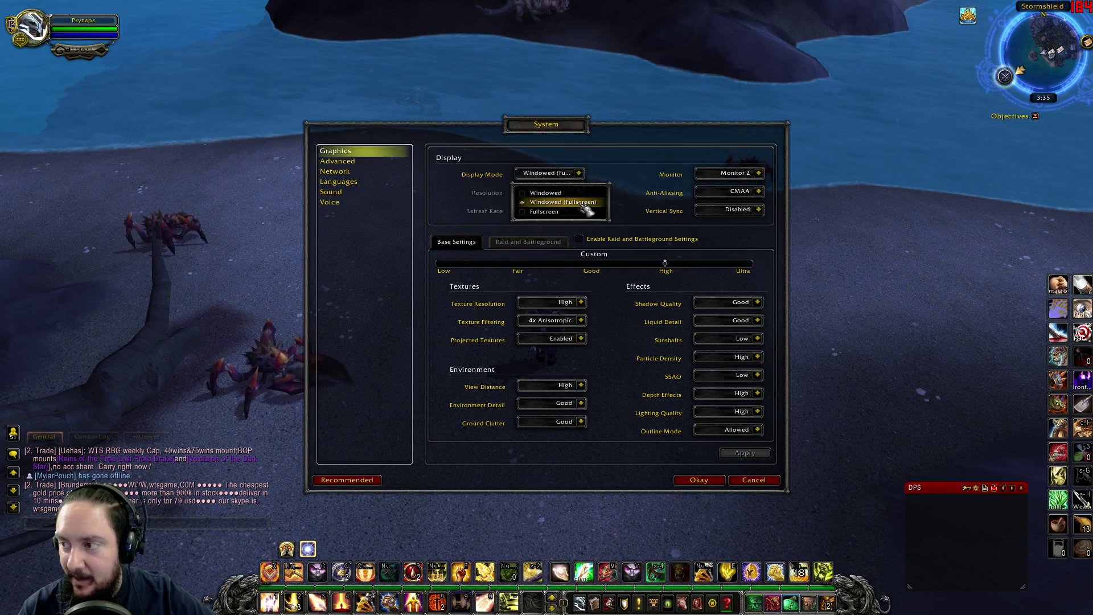
pyautogui.click(575, 202)
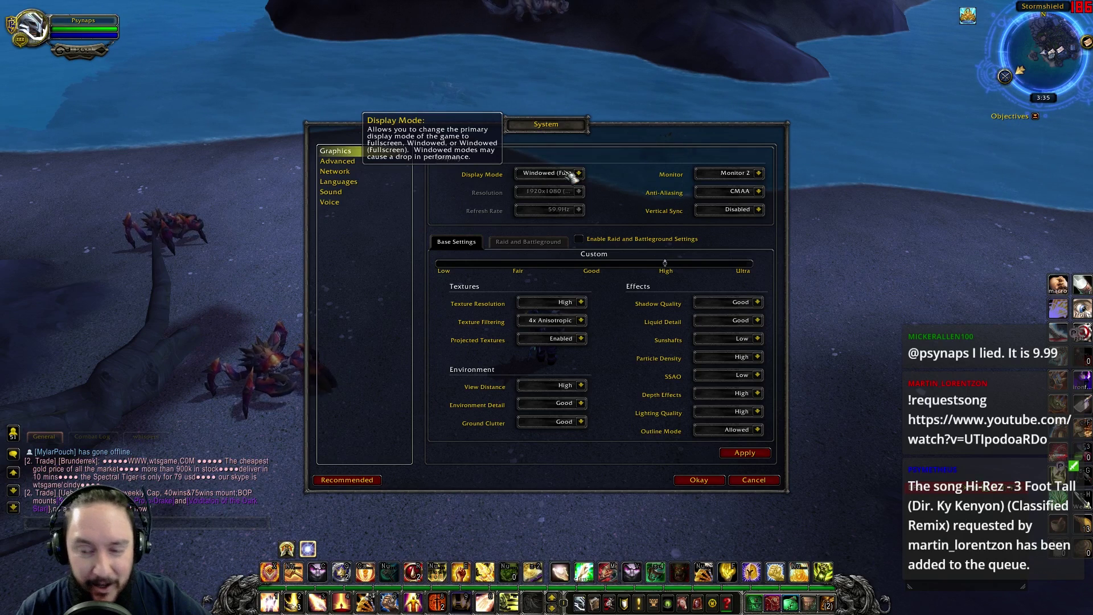
pyautogui.click(760, 192)
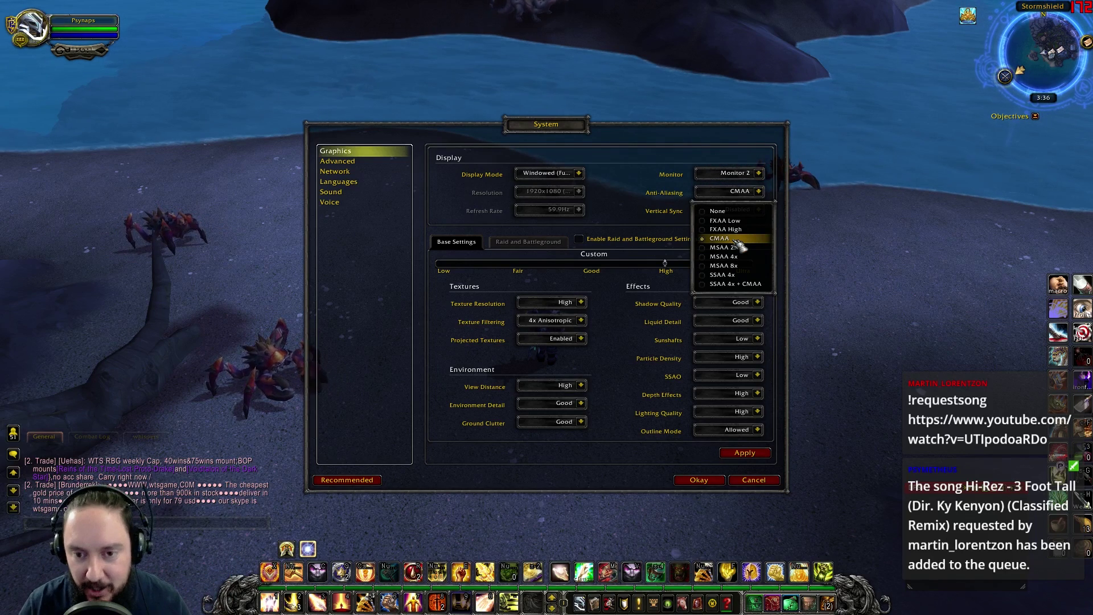
pyautogui.click(759, 192)
pyautogui.click(760, 192)
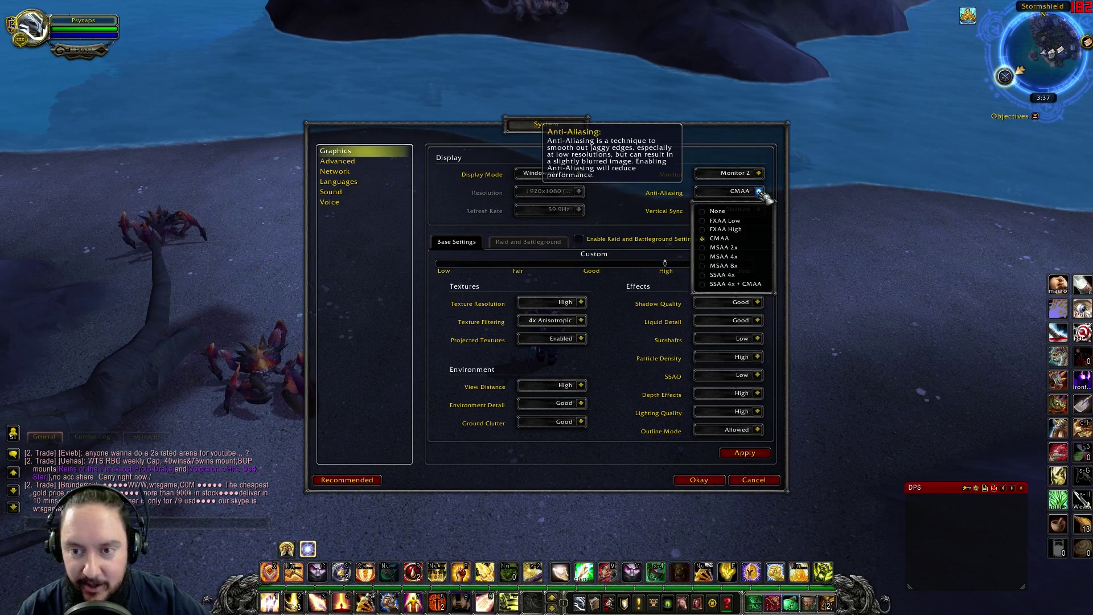
pyautogui.click(736, 239)
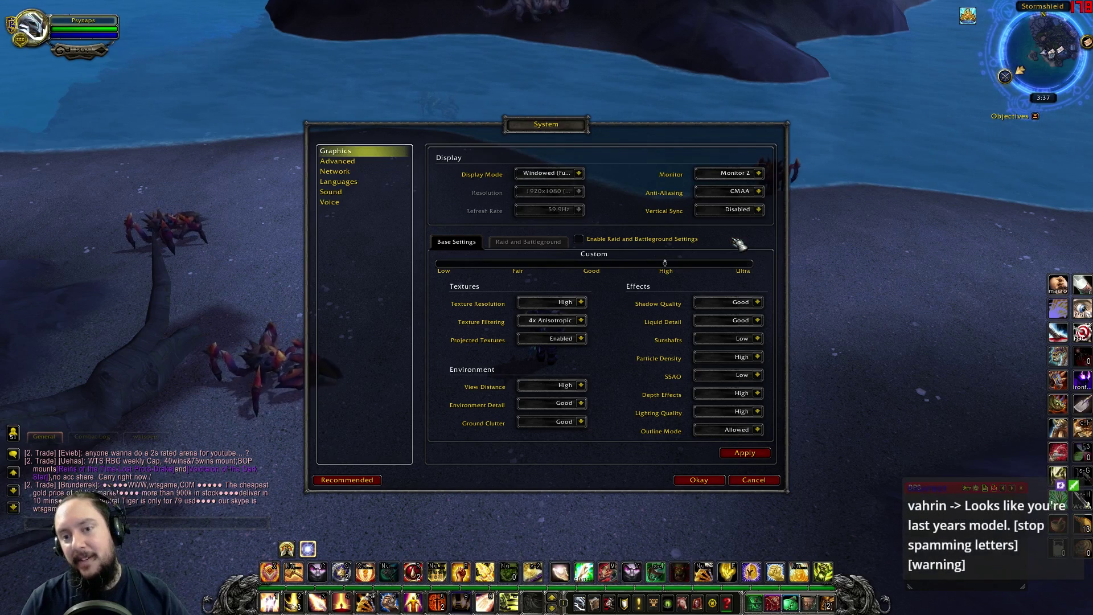
pyautogui.click(759, 192)
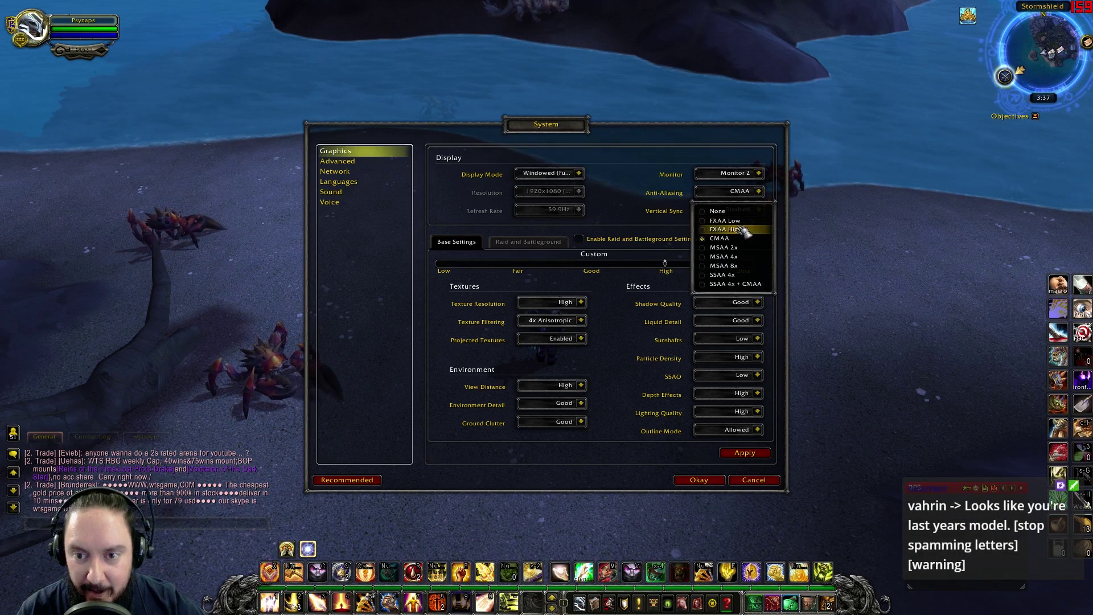
pyautogui.click(734, 243)
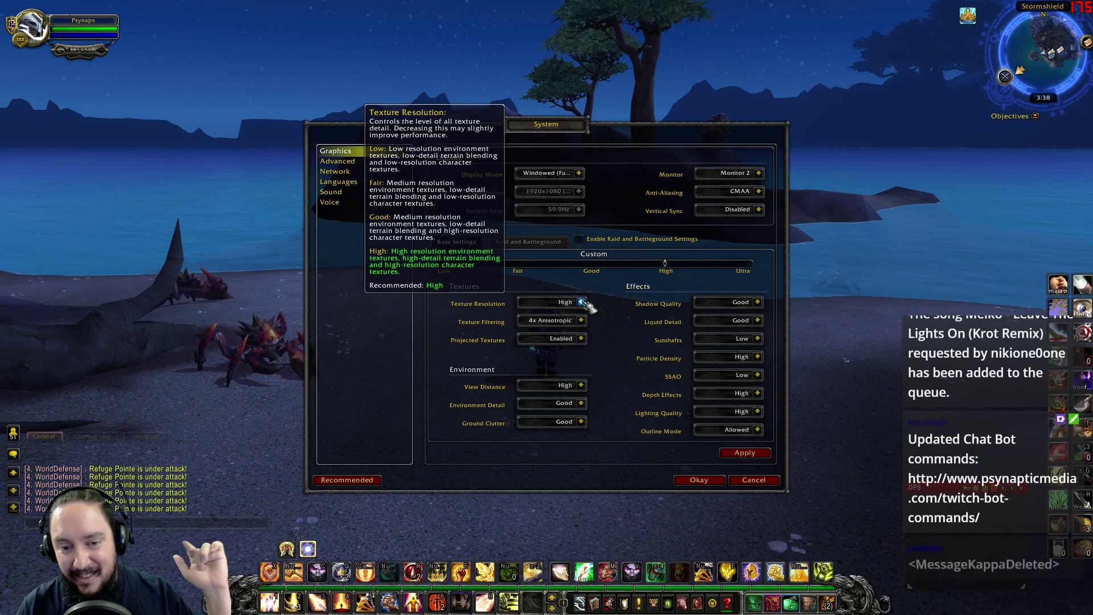
pyautogui.click(582, 321)
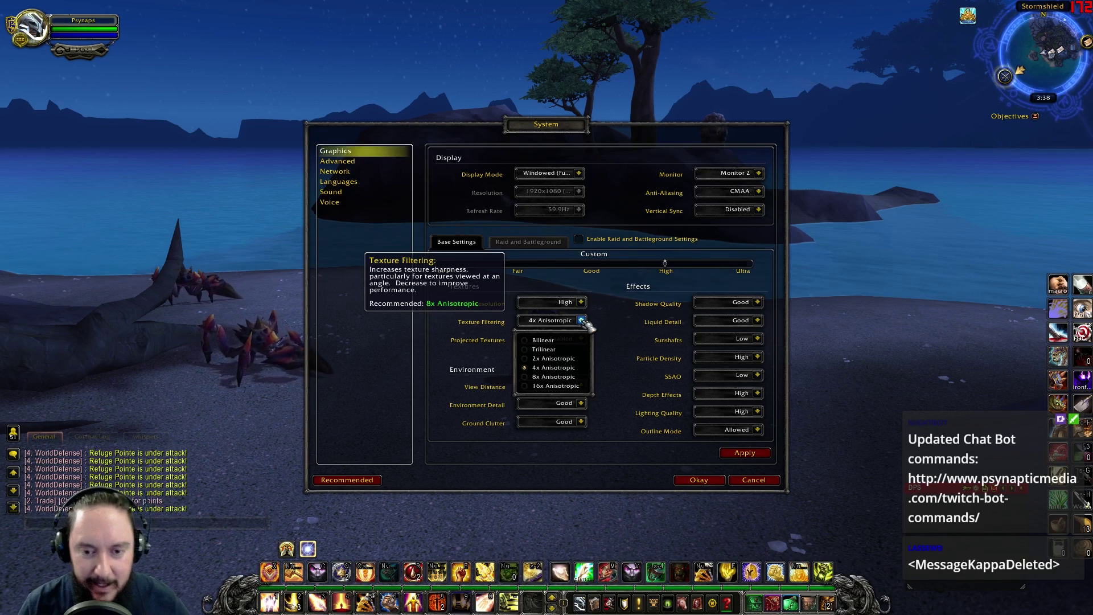
pyautogui.click(570, 369)
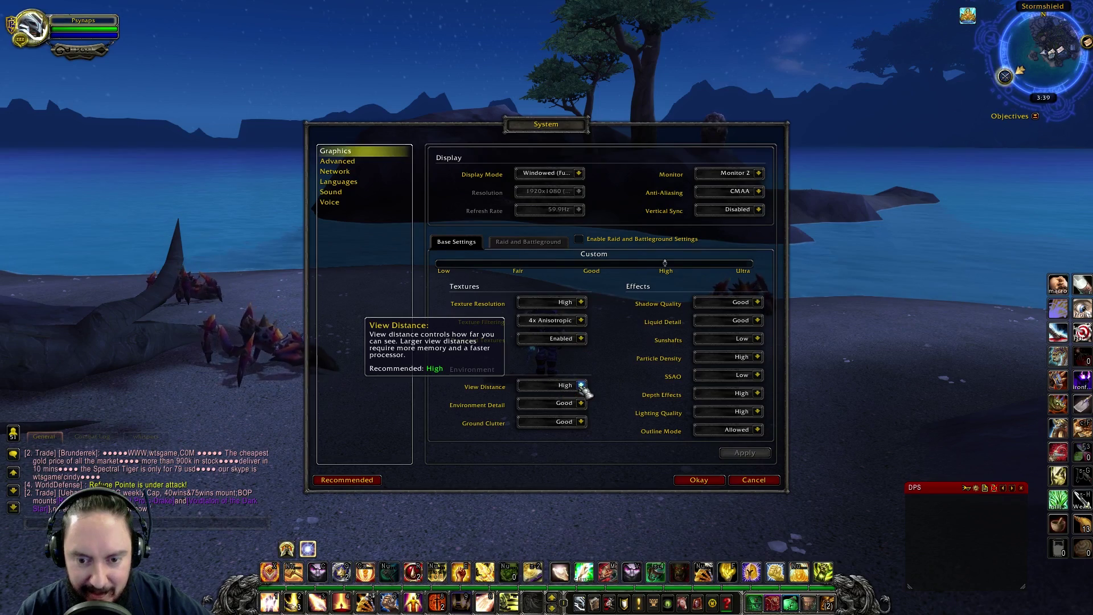
pyautogui.moveTo(299, 295)
pyautogui.mouseDown()
pyautogui.moveTo(456, 296)
pyautogui.moveTo(299, 295)
pyautogui.mouseUp()
pyautogui.moveTo(287, 252); pyautogui.dragTo(182, 255)
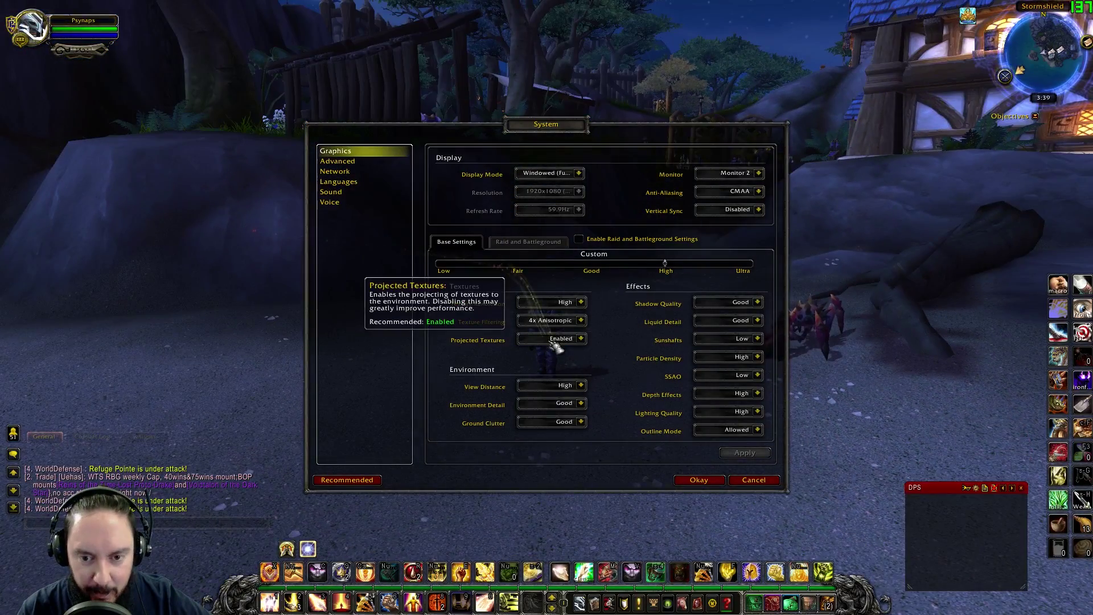
pyautogui.click(581, 403)
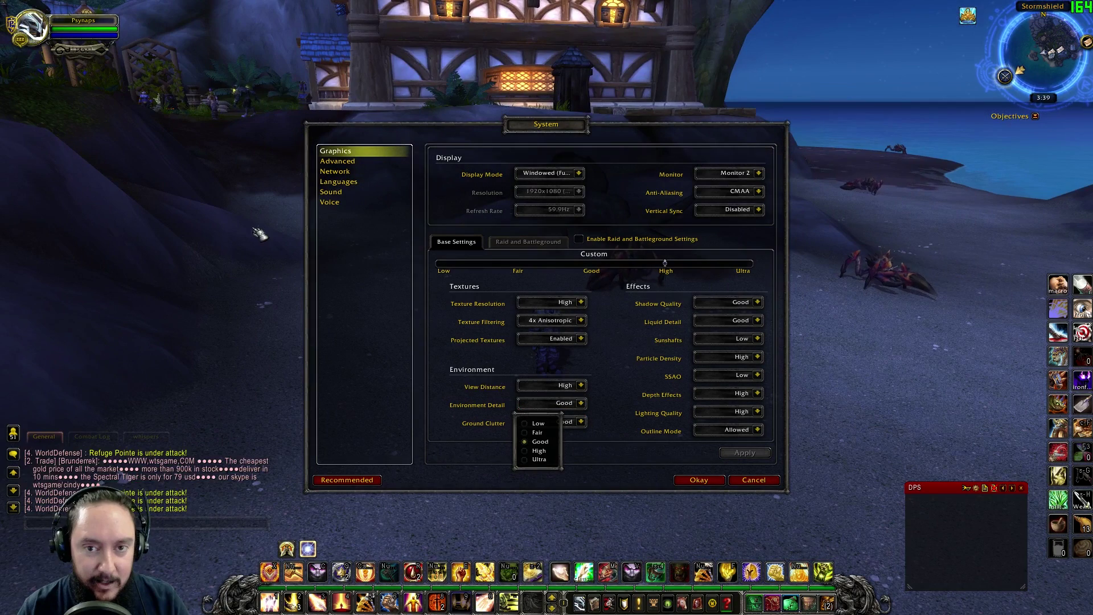
pyautogui.moveTo(259, 233); pyautogui.dragTo(302, 234)
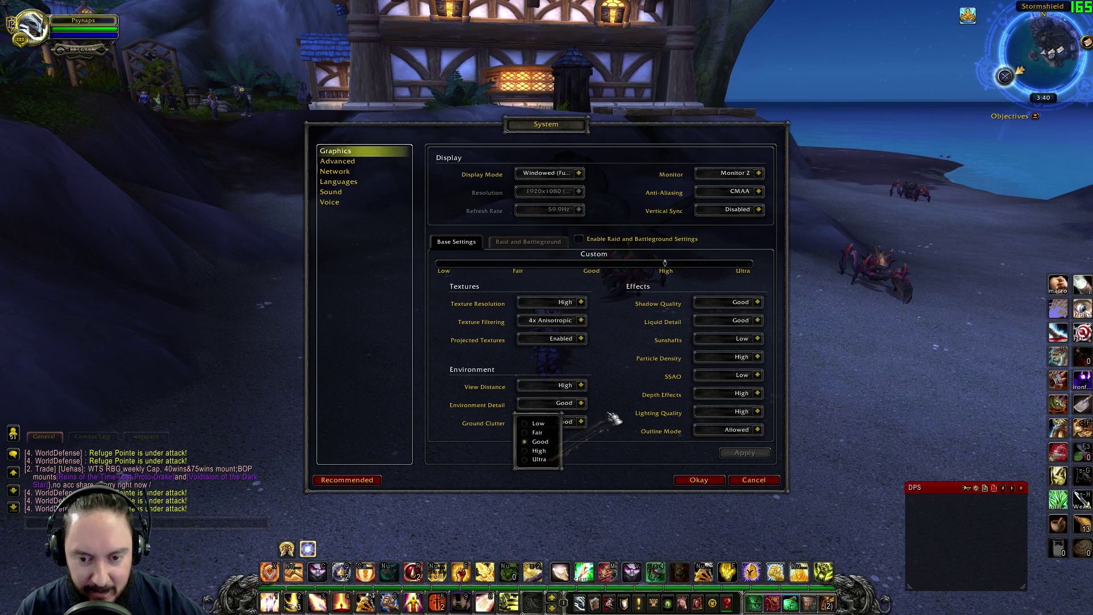
pyautogui.click(581, 421)
pyautogui.click(582, 422)
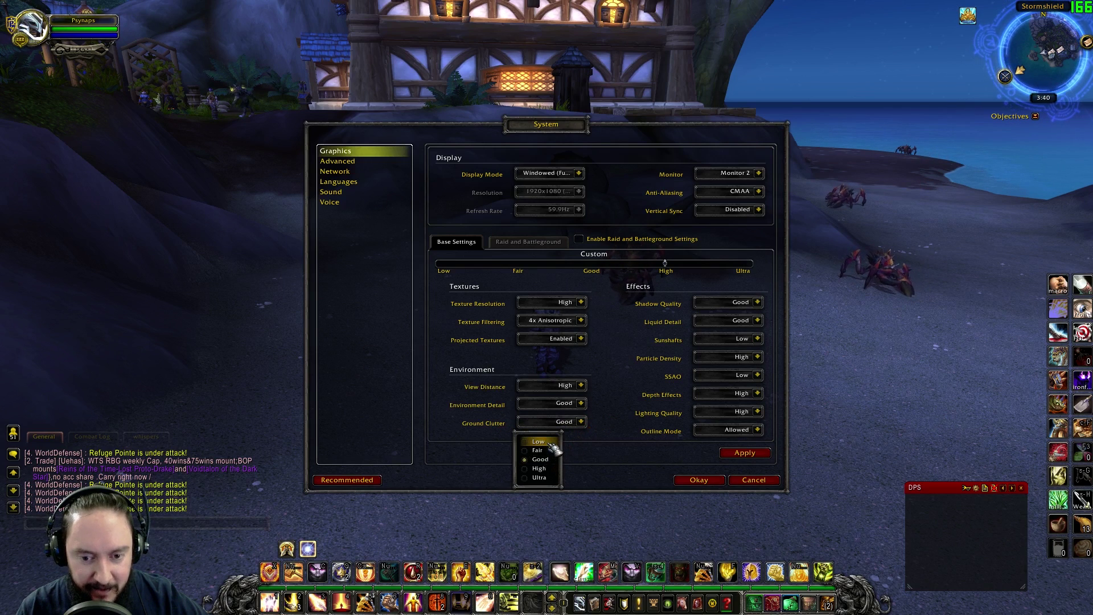
pyautogui.click(551, 461)
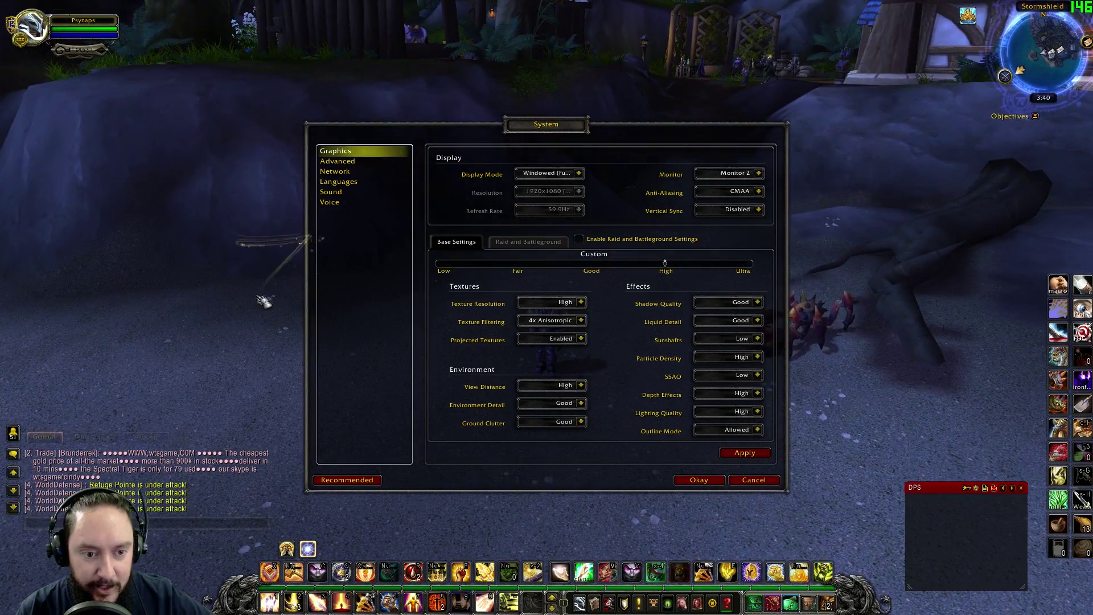
pyautogui.moveTo(257, 241); pyautogui.dragTo(257, 240)
pyautogui.moveTo(195, 178); pyautogui.dragTo(251, 177)
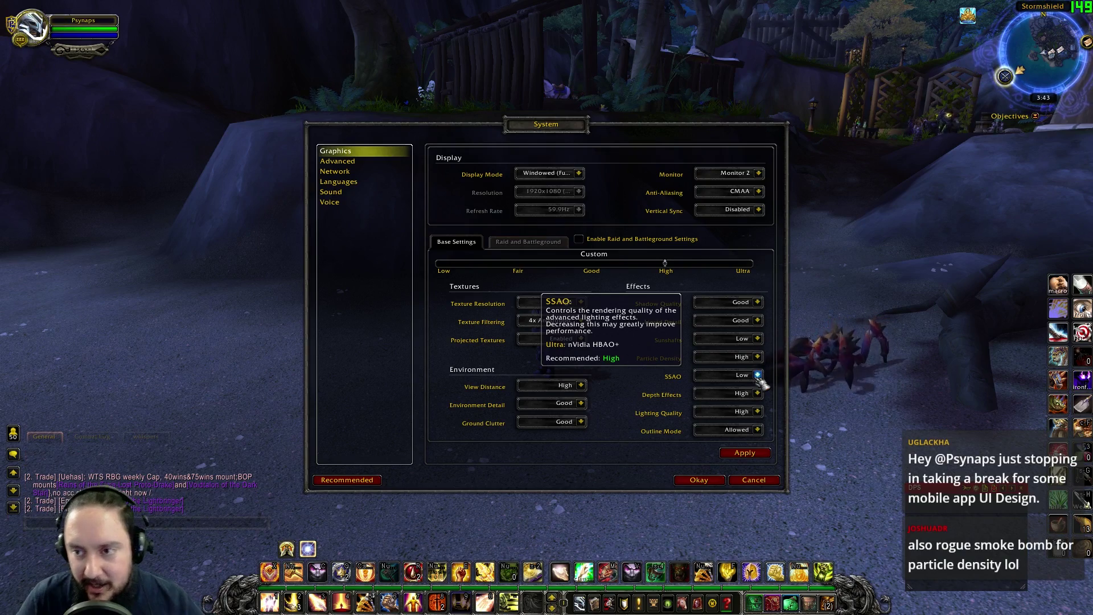
# Turn SSAO off and apply it, viewing the timber house.
pyautogui.moveTo(797, 336); pyautogui.dragTo(854, 353)
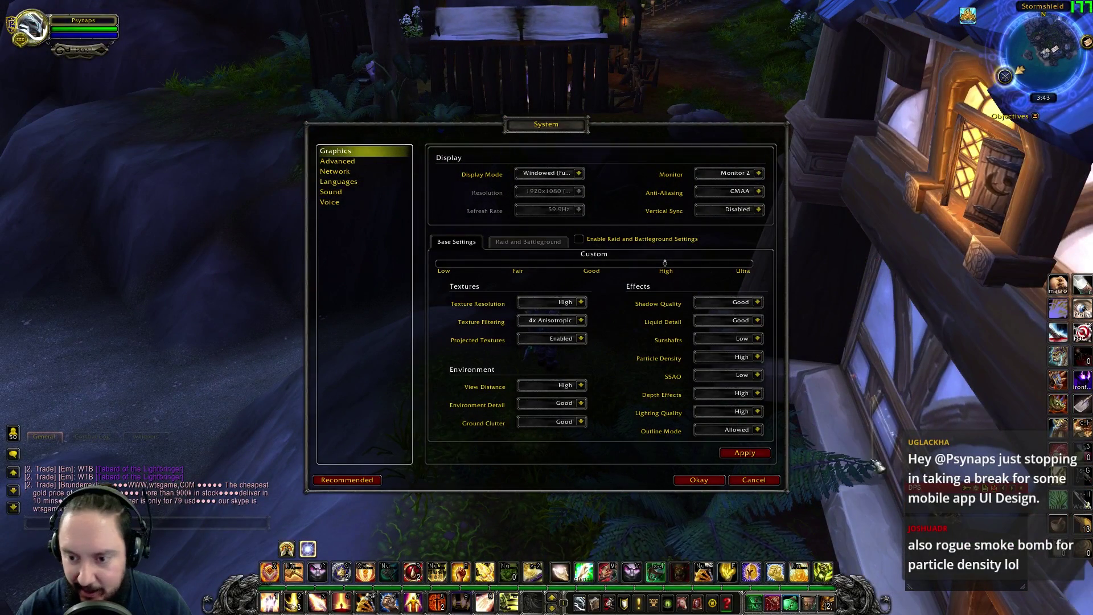
pyautogui.click(752, 377)
pyautogui.click(719, 394)
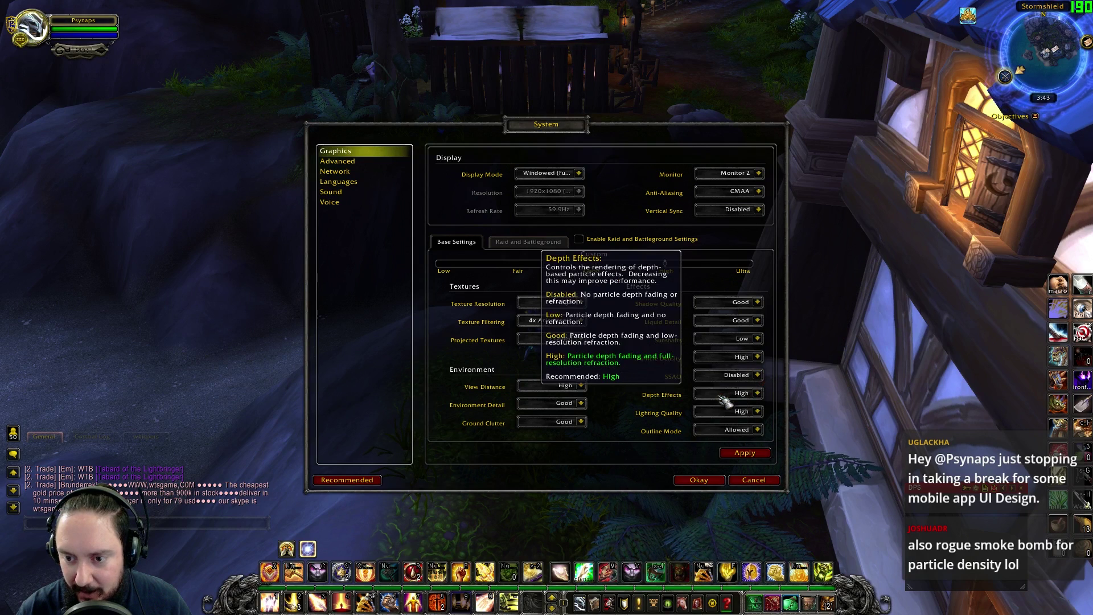
pyautogui.click(750, 454)
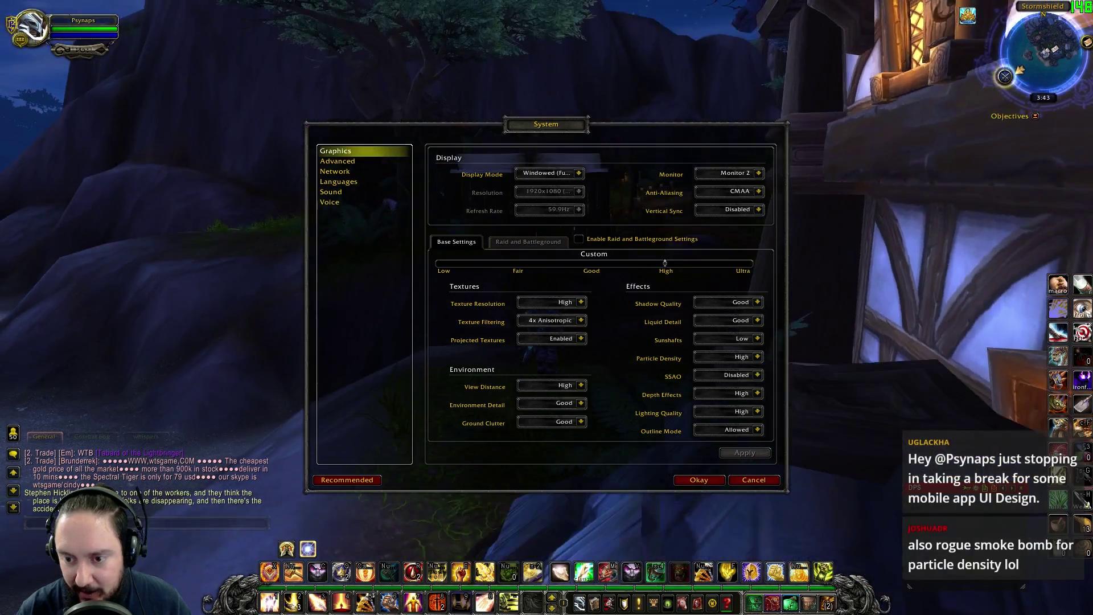
# Try SSAO at Low, then High, and apply the High setting.
pyautogui.moveTo(904, 389); pyautogui.dragTo(904, 389)
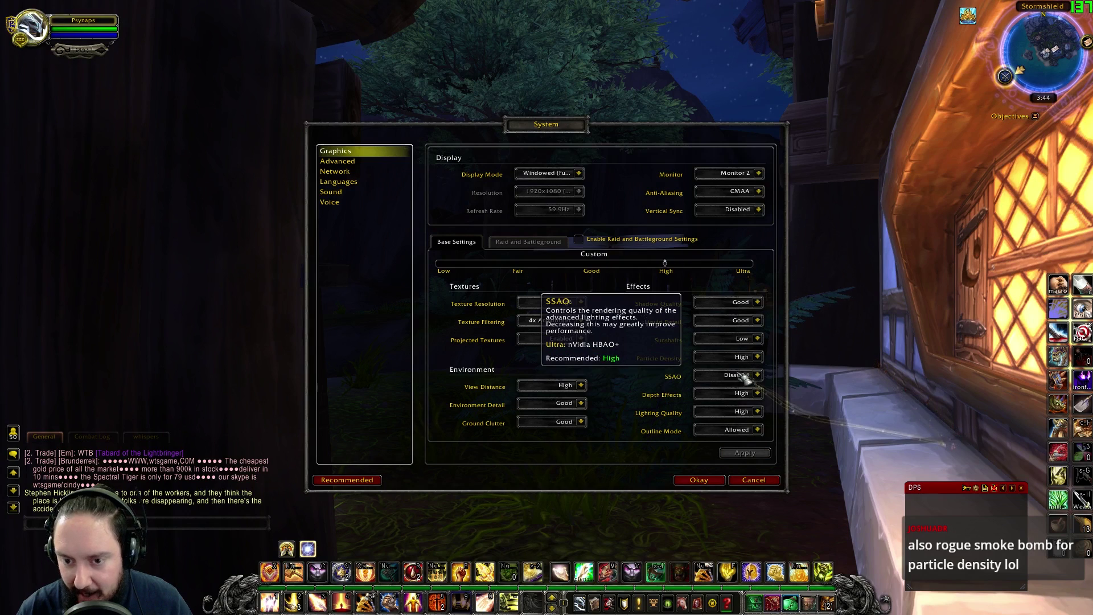
pyautogui.click(722, 394)
pyautogui.click(719, 404)
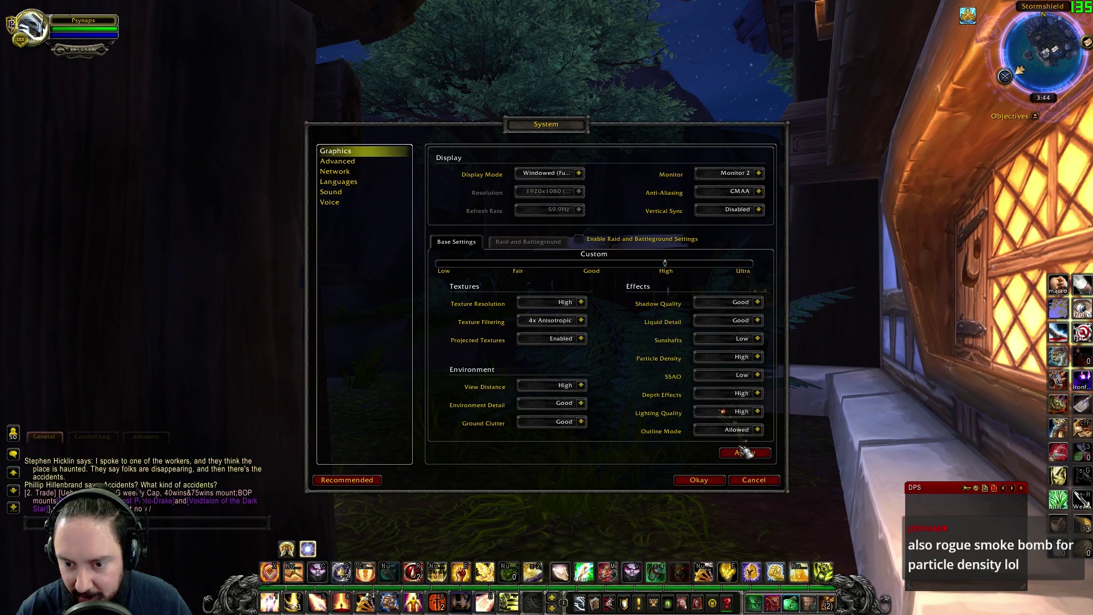
pyautogui.click(757, 375)
pyautogui.click(716, 413)
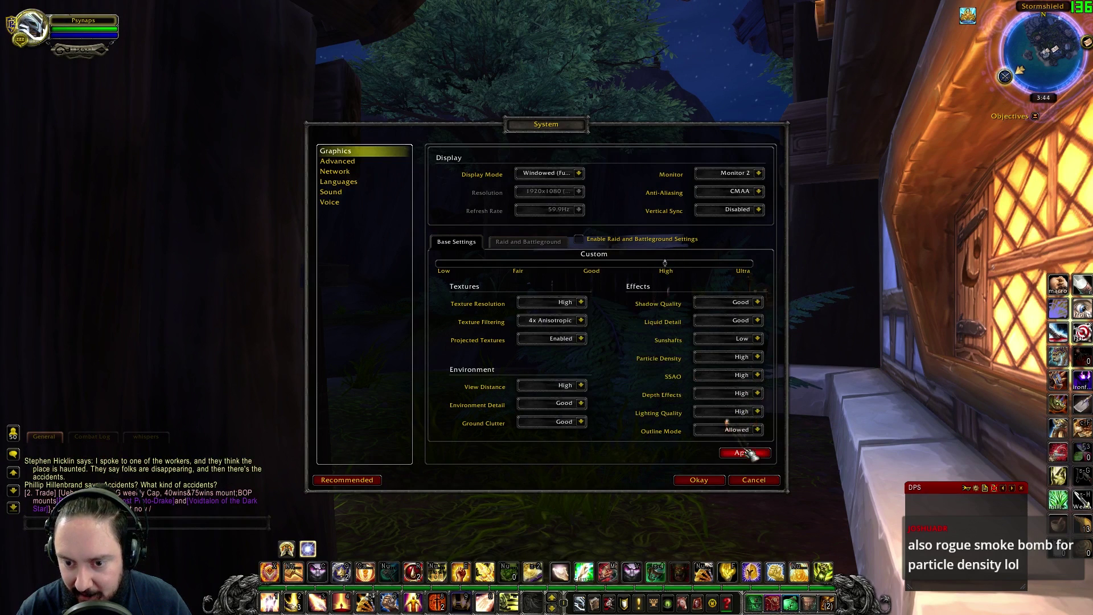
pyautogui.click(744, 453)
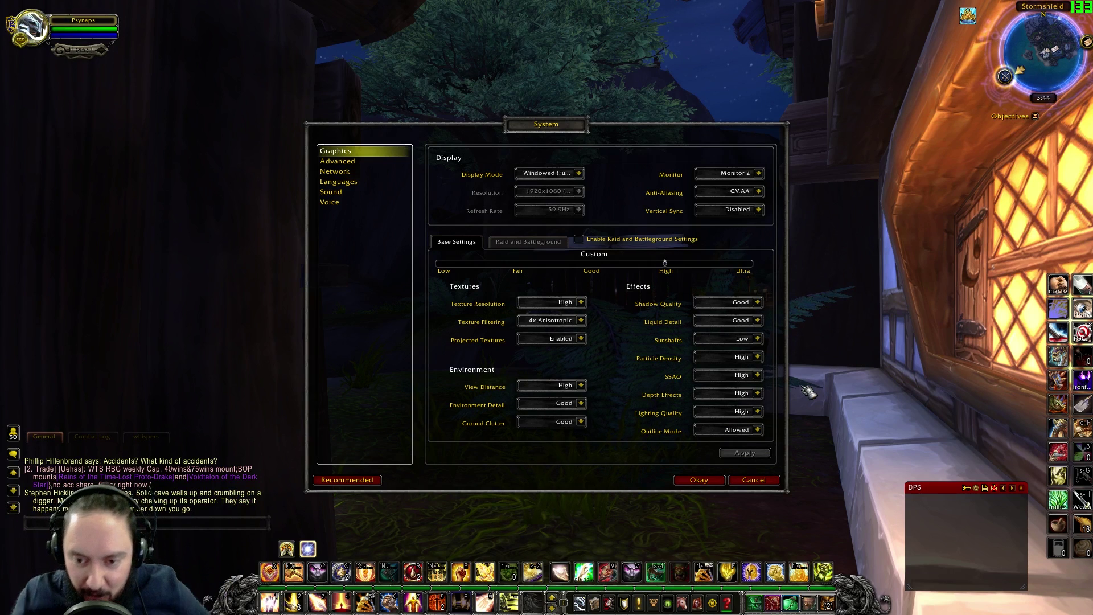
# Set SSAO back to Low and apply it.
pyautogui.click(759, 376)
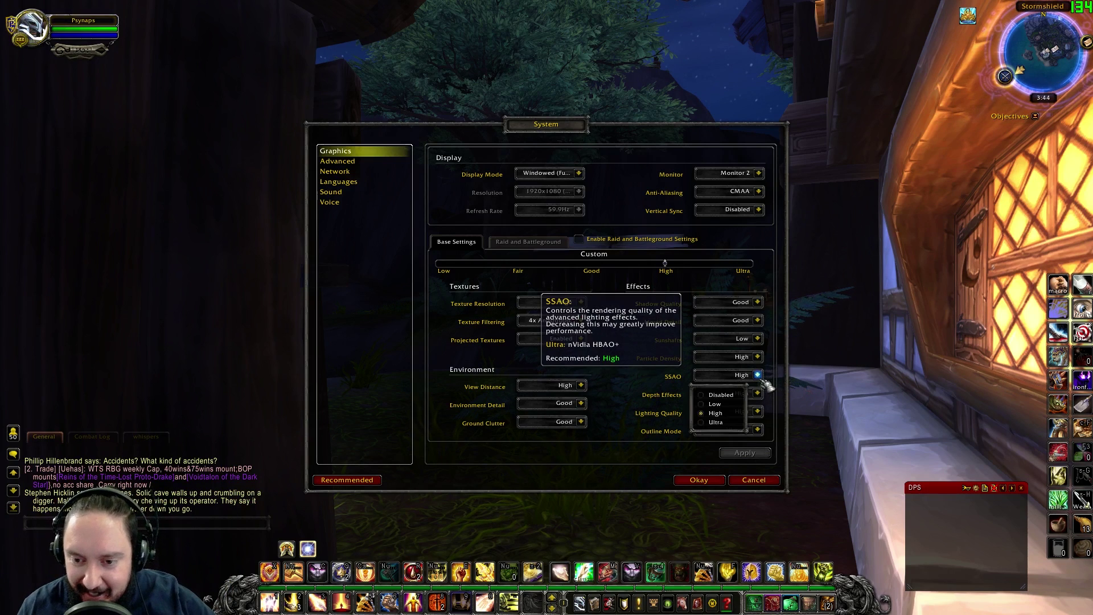
pyautogui.click(735, 404)
pyautogui.click(760, 454)
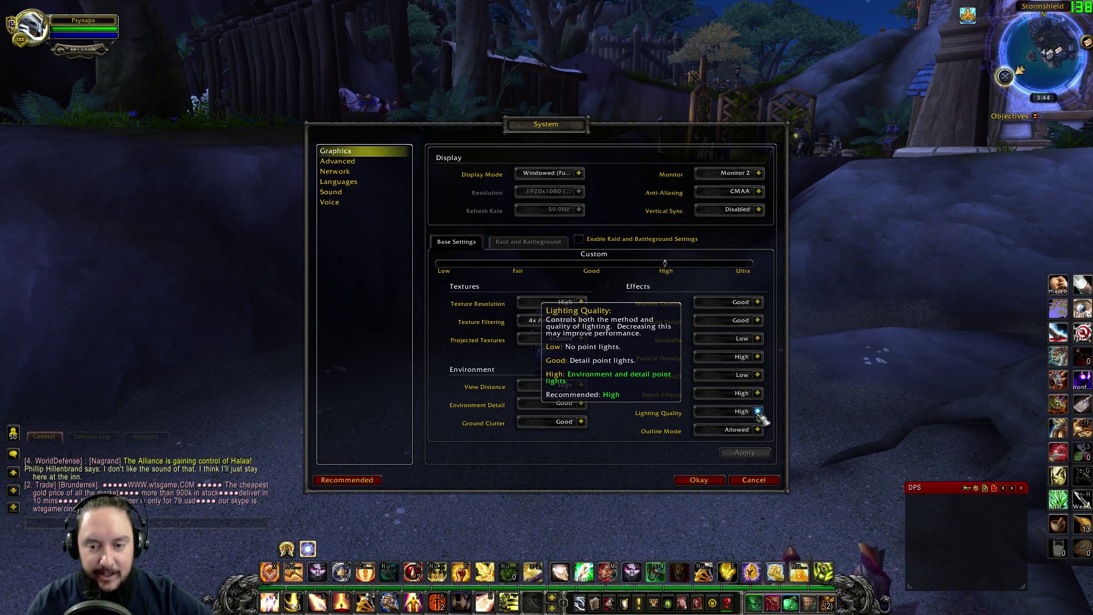
# Switch to the Advanced settings and leave Post-Process AA on CMAA.
pyautogui.click(341, 163)
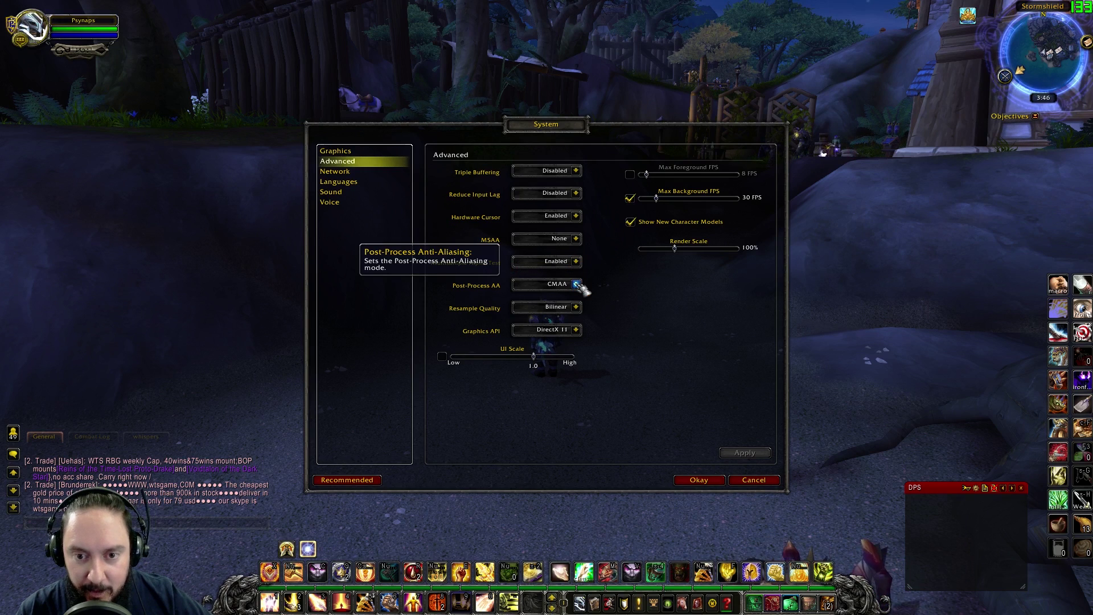
pyautogui.click(577, 284)
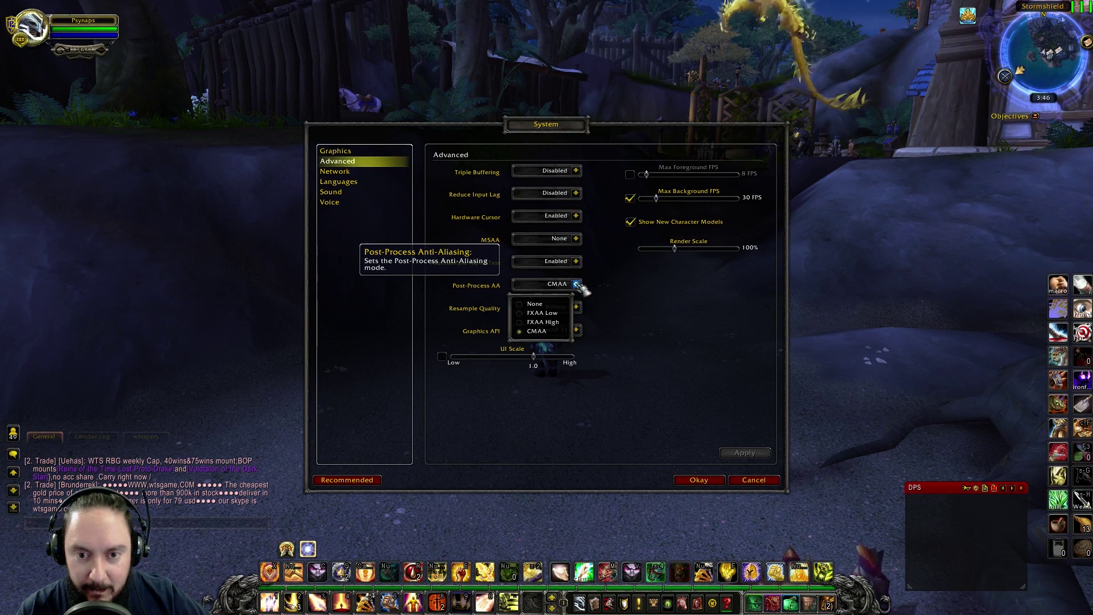
pyautogui.click(541, 331)
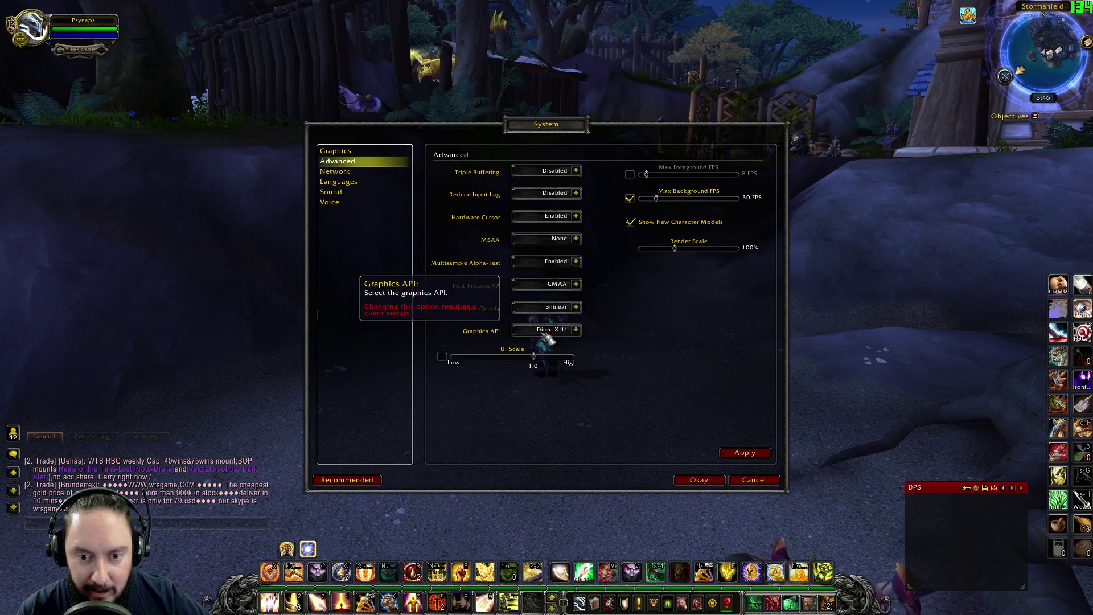
# Leave Resample Quality on Bilinear and return to the Graphics category.
pyautogui.click(577, 307)
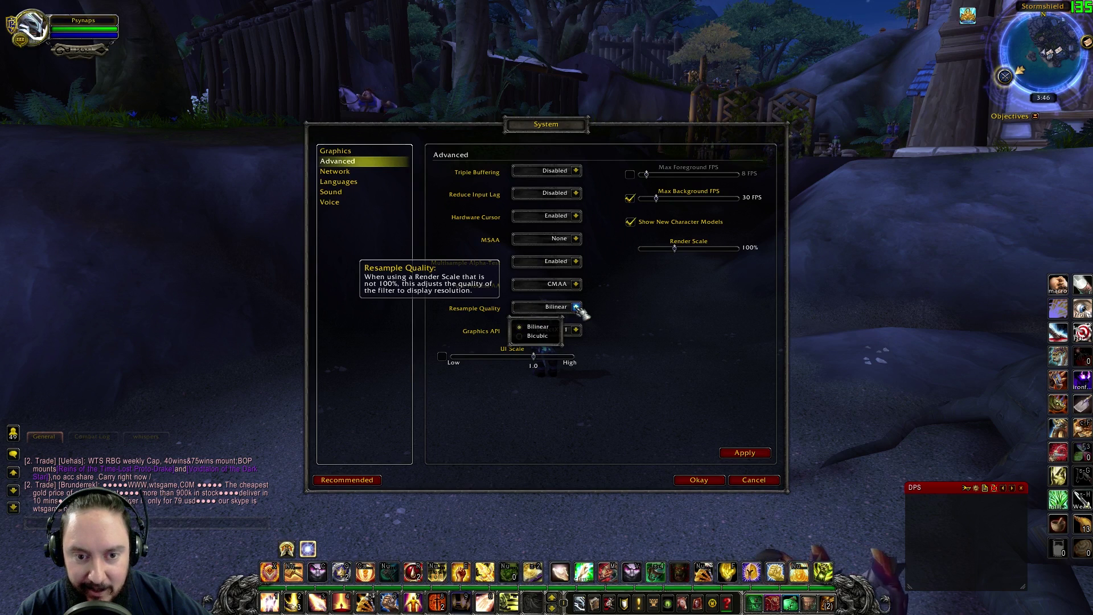
pyautogui.click(578, 307)
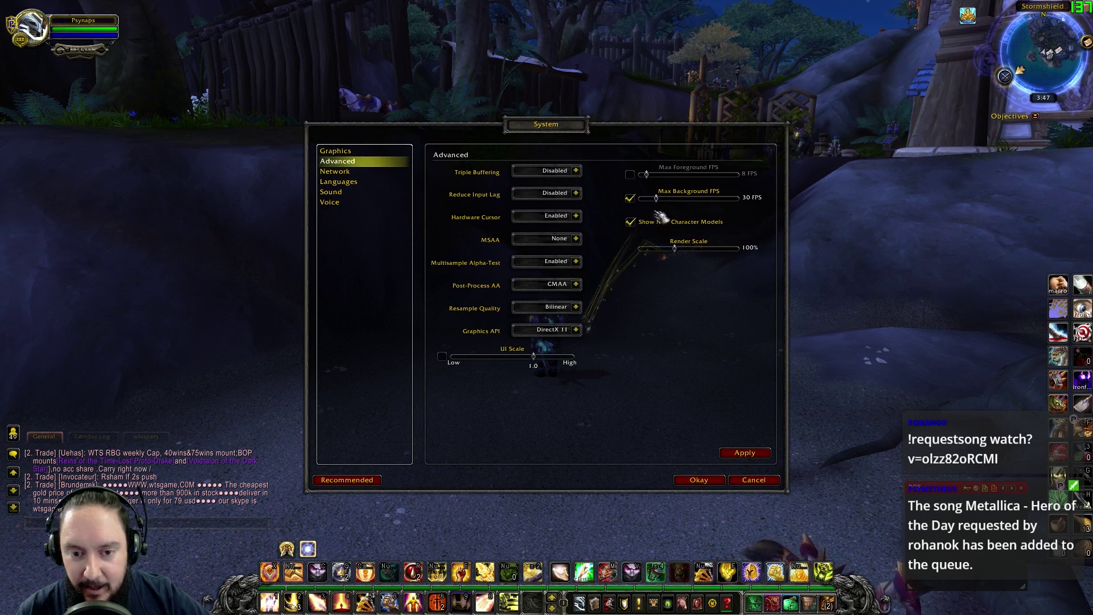
pyautogui.click(335, 150)
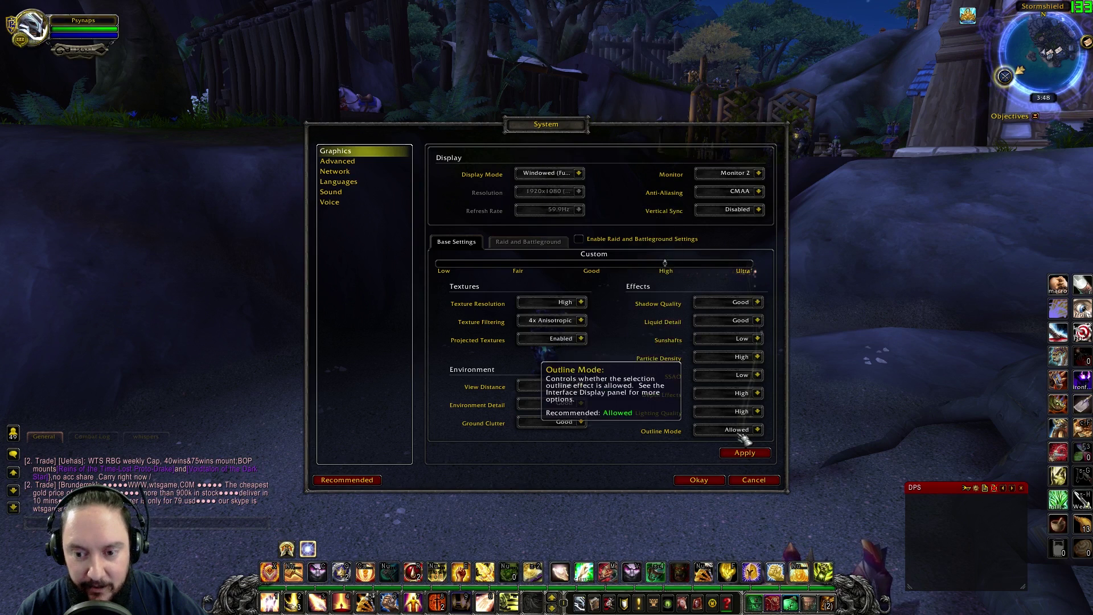
# Save and close the settings, close the Game Menu, and show the framerate counter.
pyautogui.click(701, 480)
pyautogui.press('Escape')
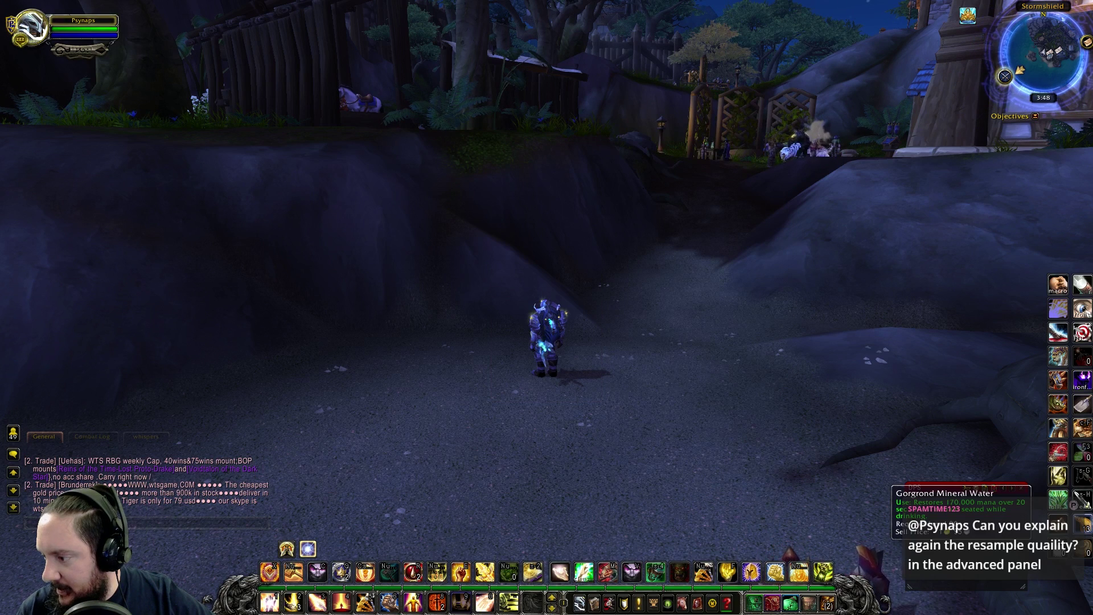
pyautogui.hotkey('ctrl', 'r')
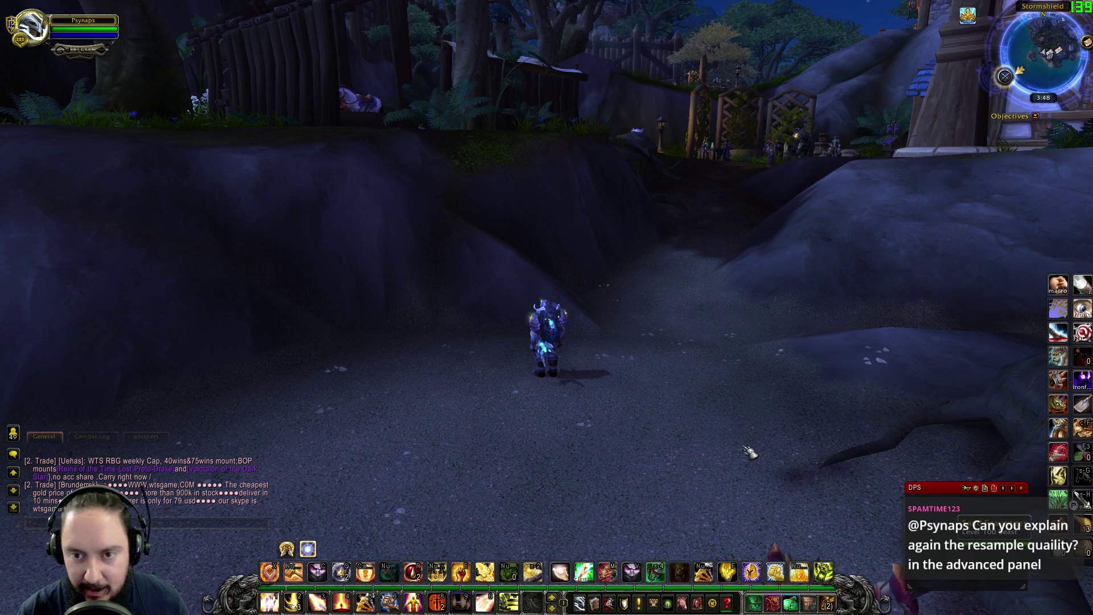
# Reopen System settings from the Game Menu on the Advanced page.
pyautogui.press('Escape')
pyautogui.click(575, 279)
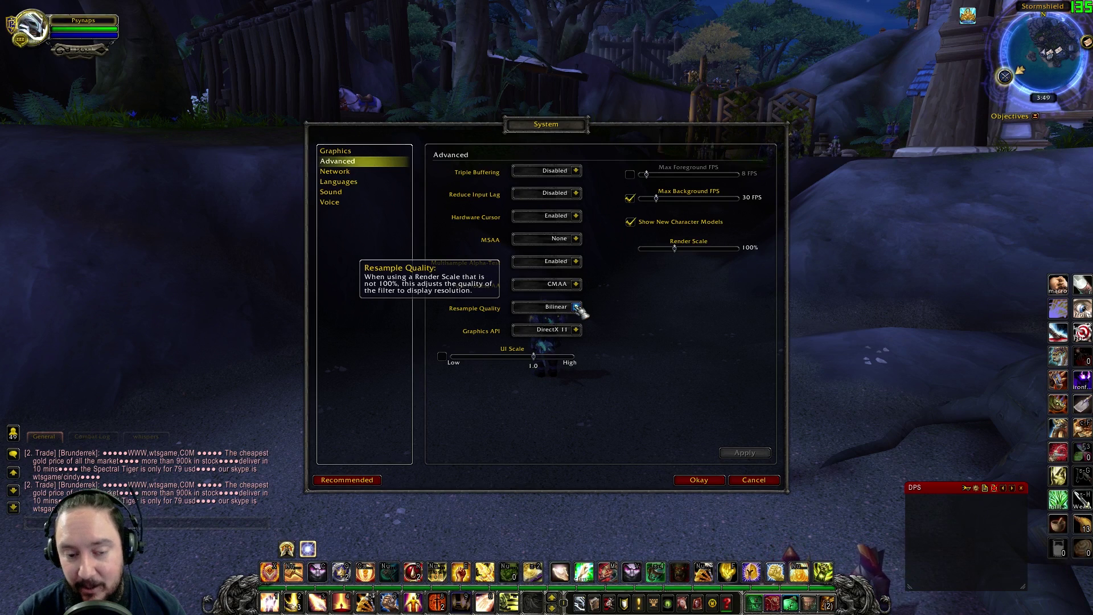
pyautogui.click(576, 307)
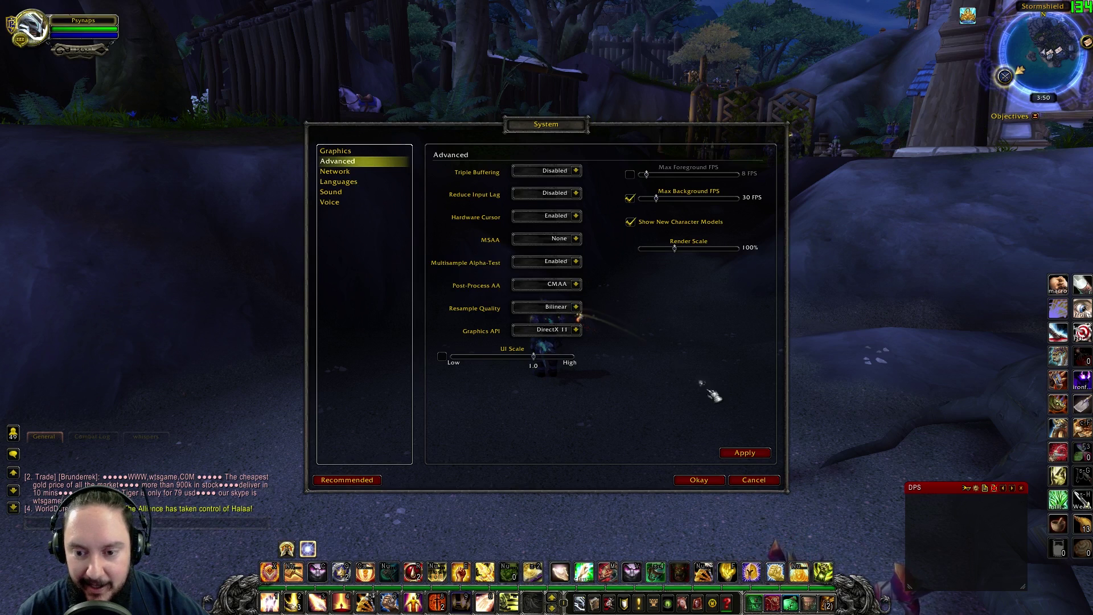